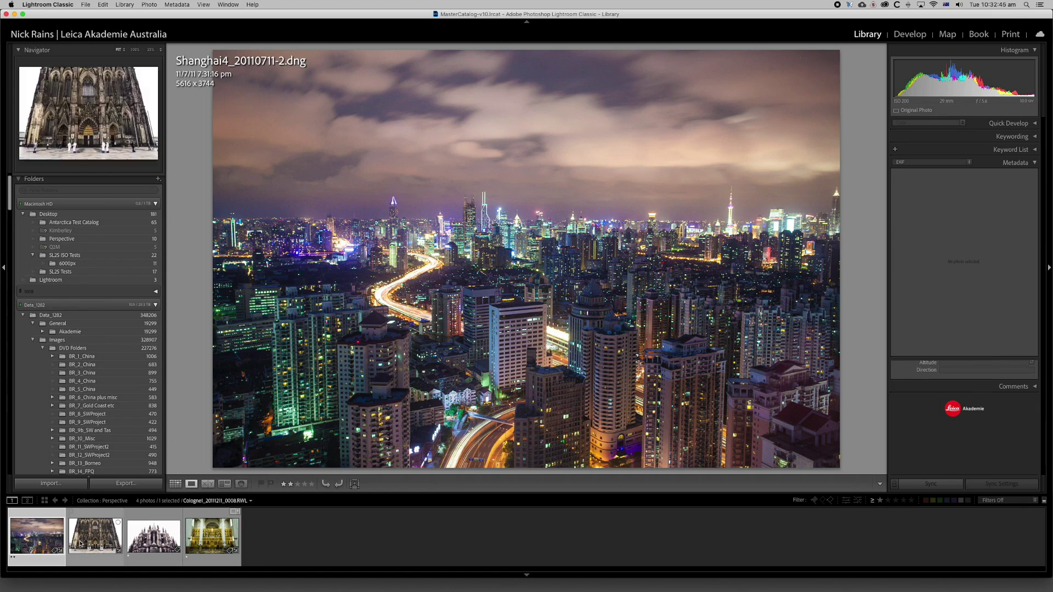
- Select the Cologne cathedral facade photo Cologne1_20111211_0008.RWL and open it in Develop
click(80, 543)
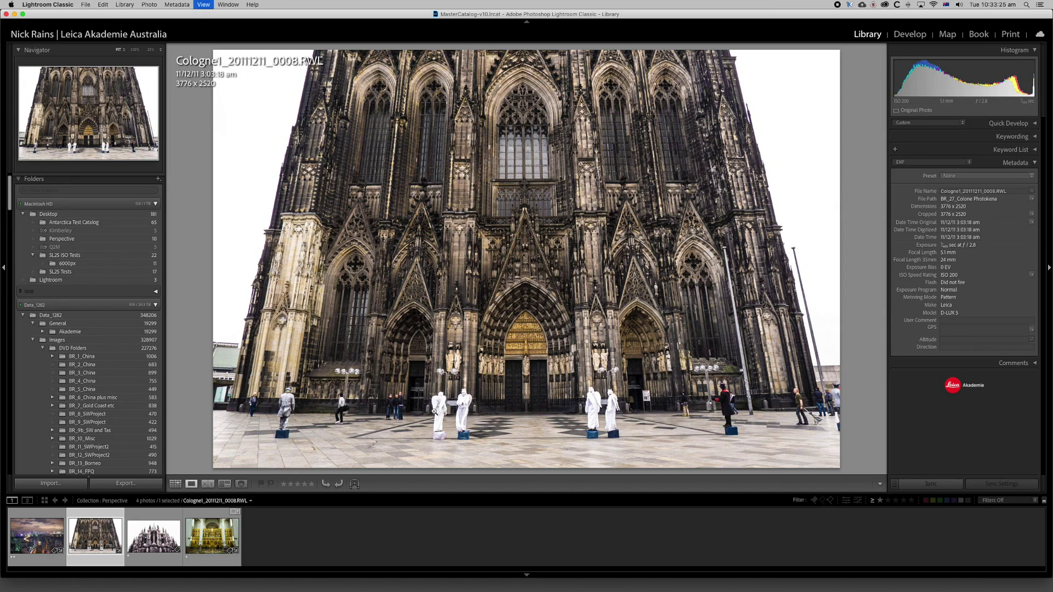
key(d)
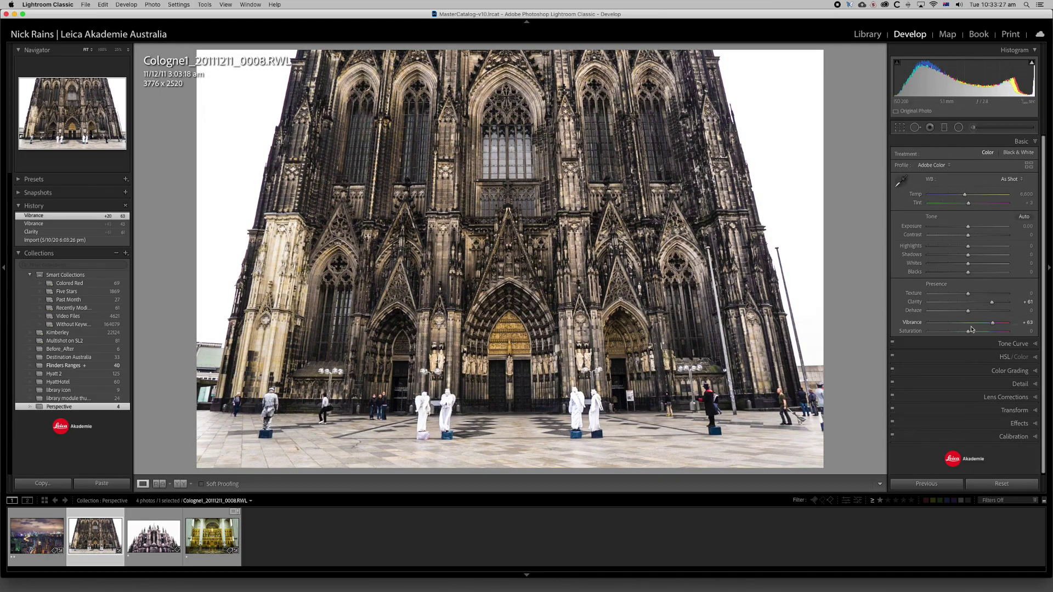
- Collapse Basic, expand Transform, and set the Vertical slider to -47
click(1037, 142)
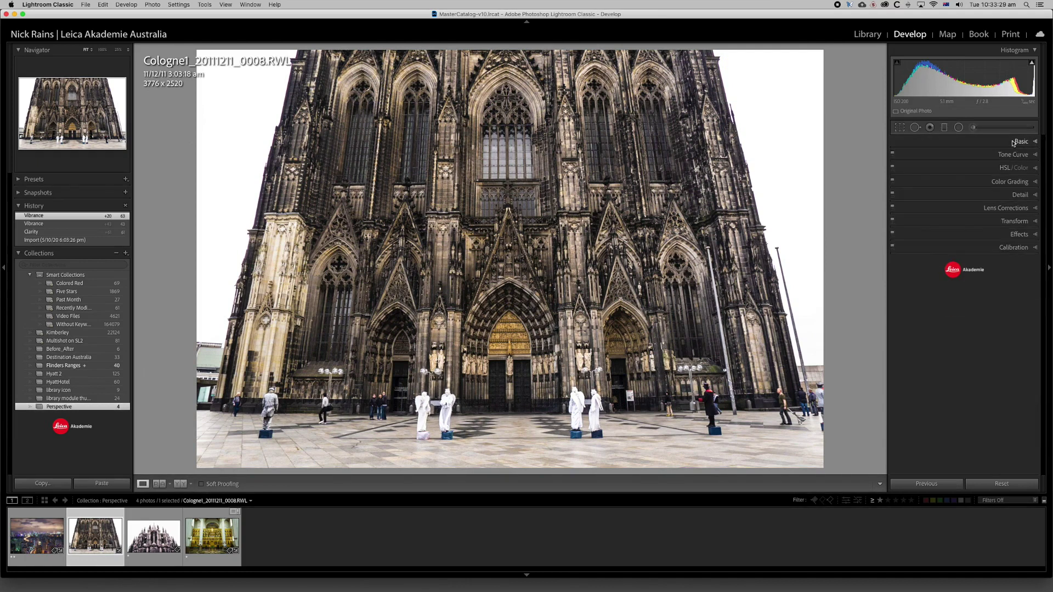
click(1035, 222)
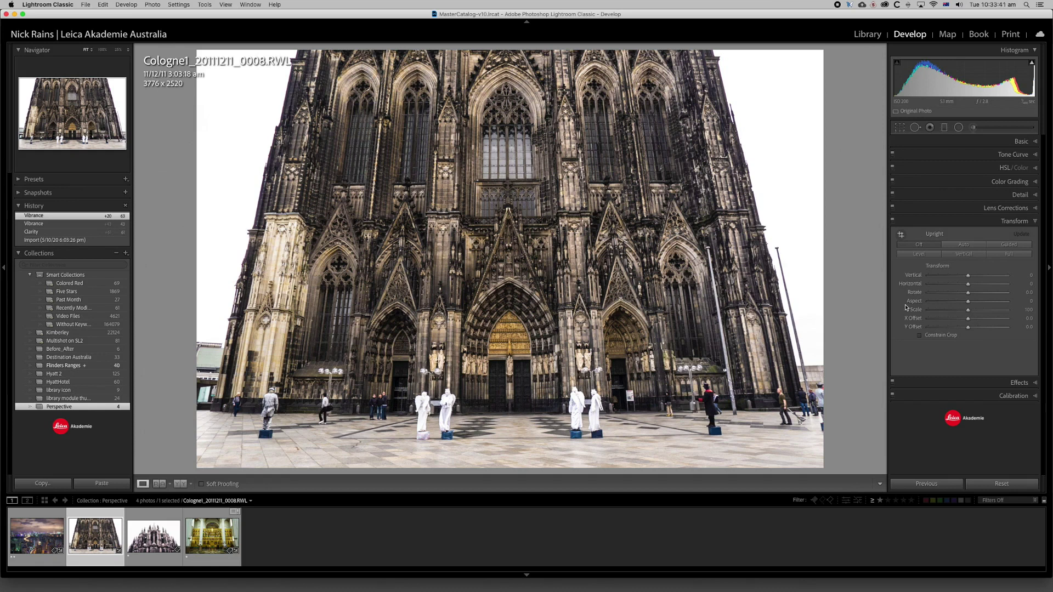
mouse_move(968, 276)
mouse_down()
mouse_move(925, 279)
mouse_move(968, 278)
mouse_move(951, 285)
mouse_up()
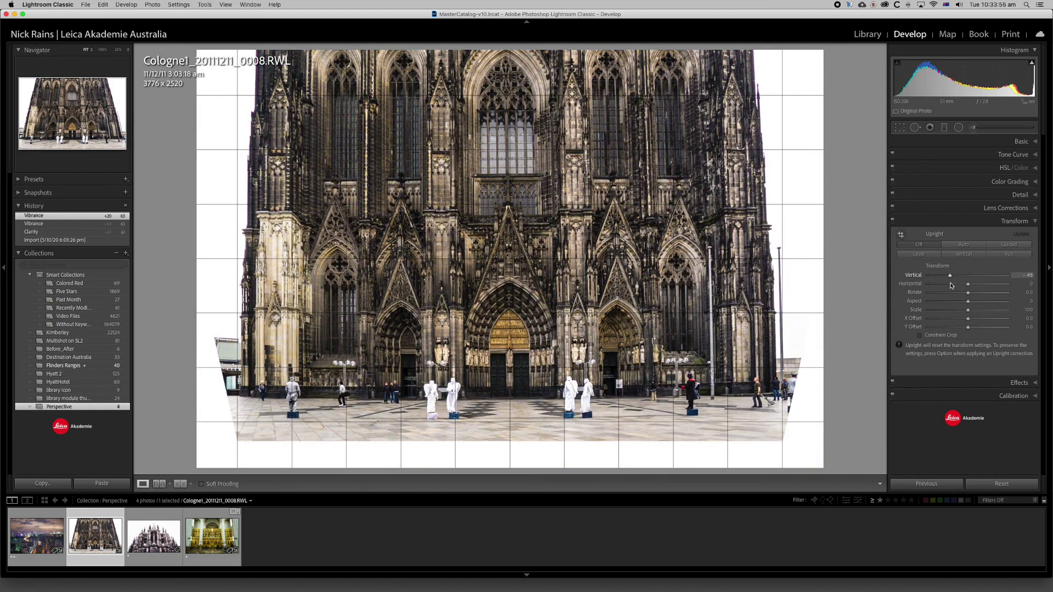
drag(952, 286, 950, 286)
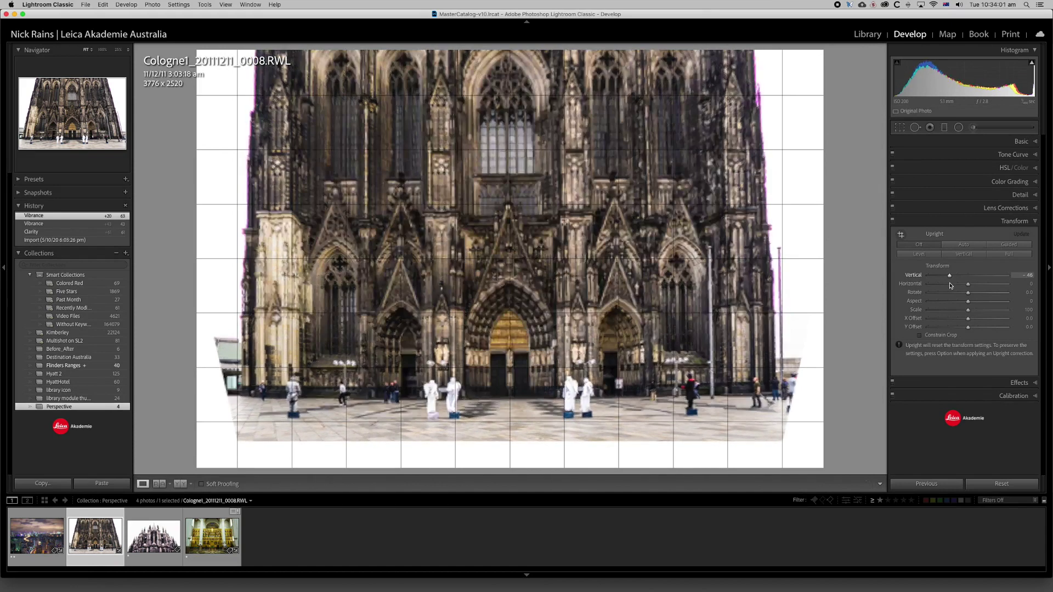
drag(951, 285, 951, 285)
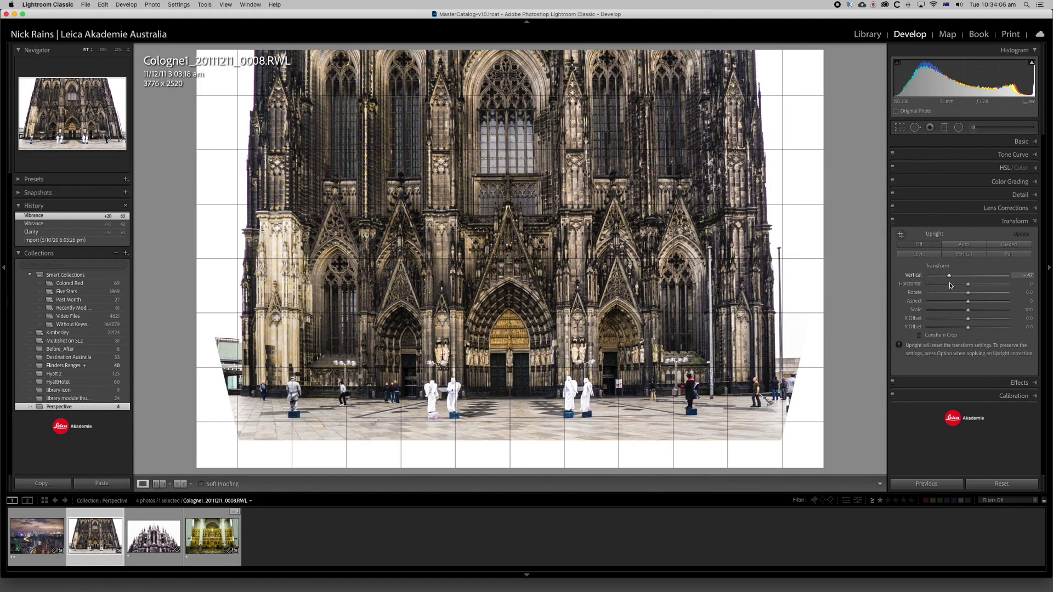
drag(951, 285, 950, 285)
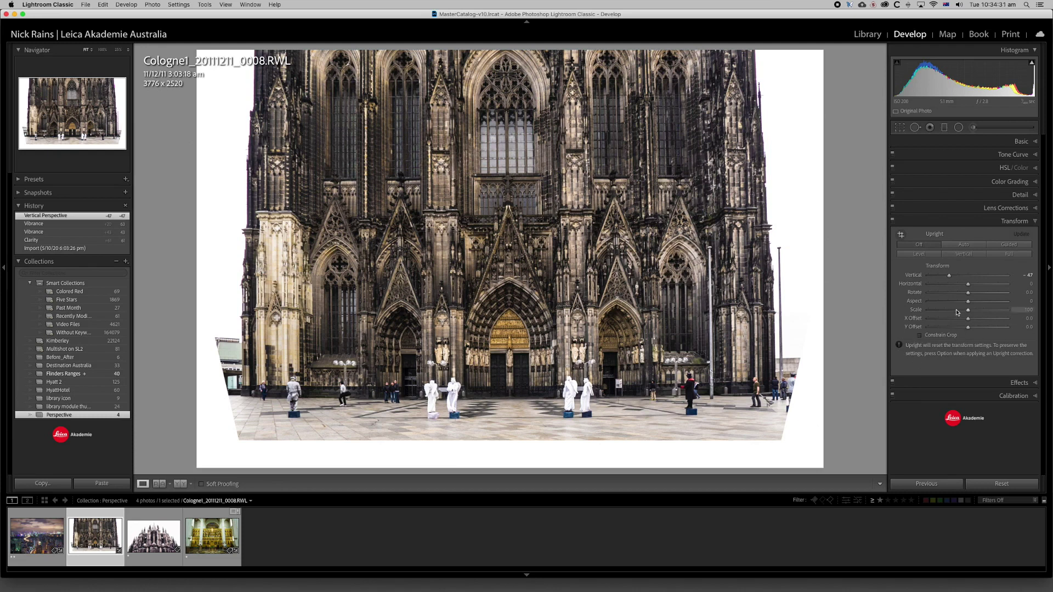
- Enable Constrain Crop and trim the right, left and bottom edges to 2973 x 2346
click(921, 335)
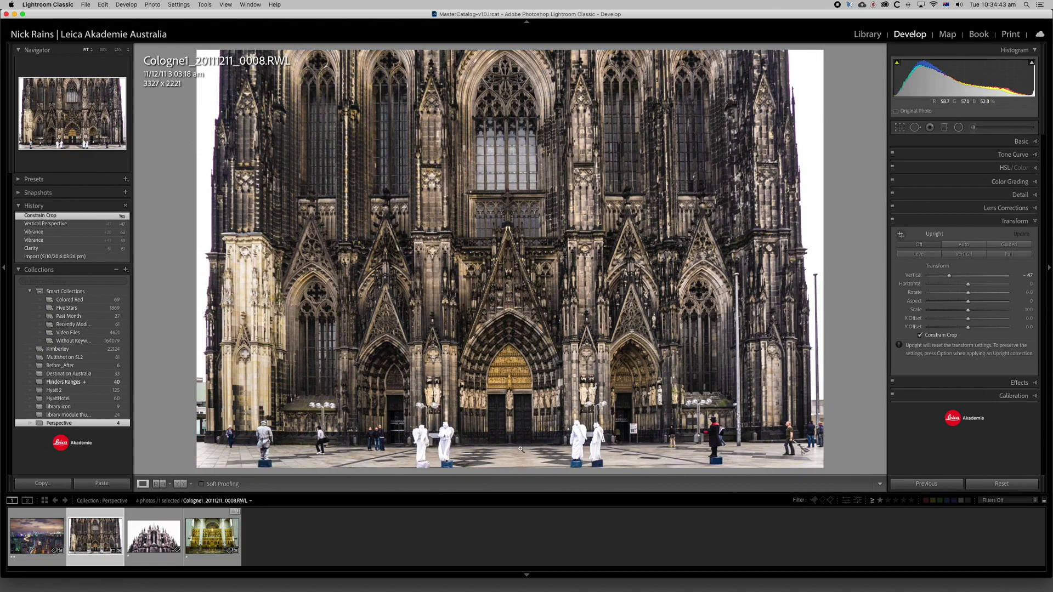
click(900, 128)
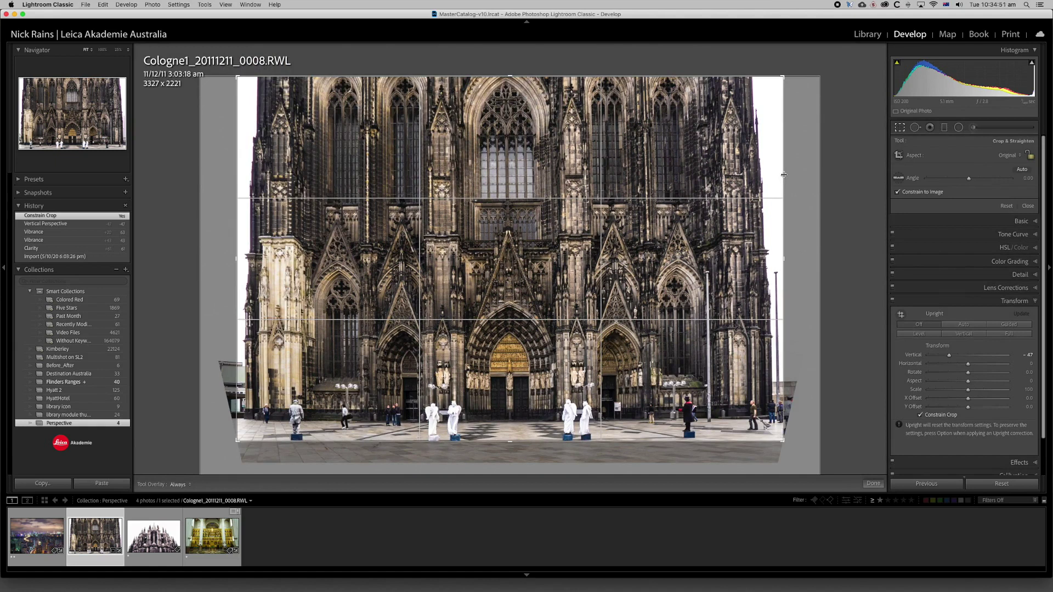
drag(784, 175, 750, 175)
drag(254, 184, 290, 188)
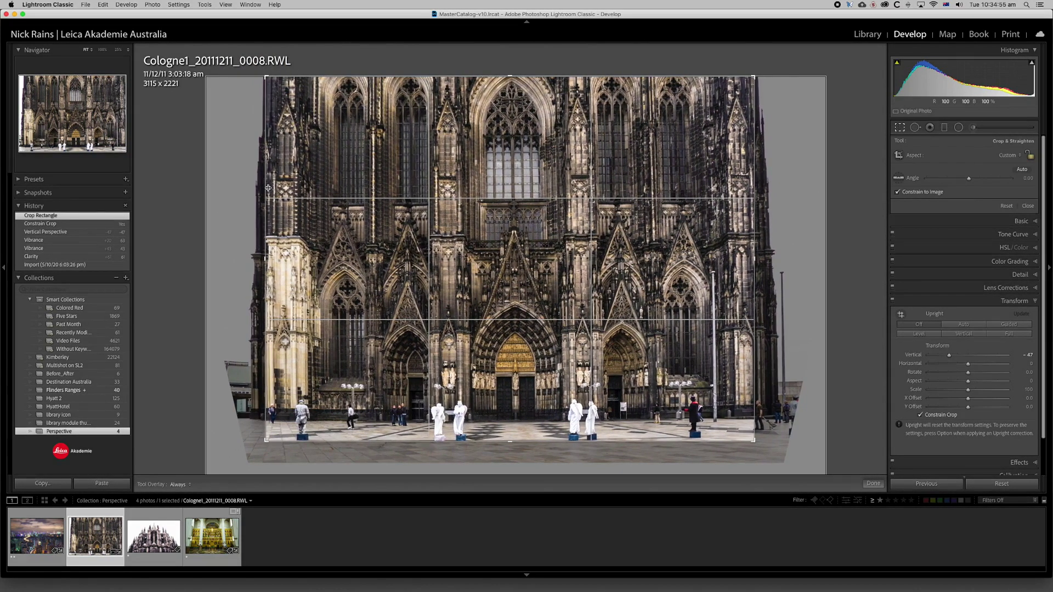
drag(508, 442, 508, 453)
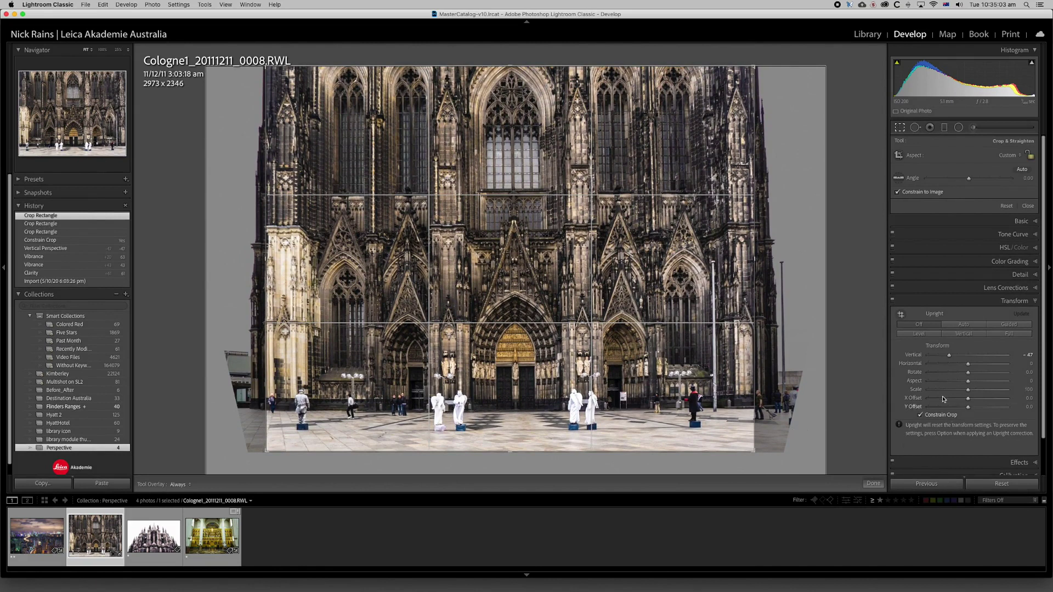
click(873, 484)
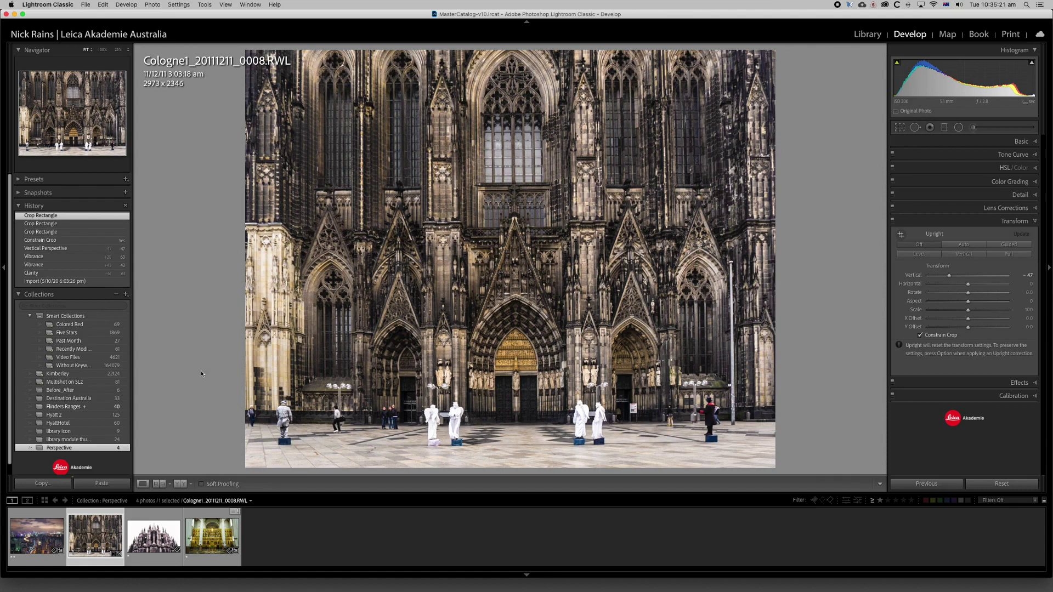
click(155, 546)
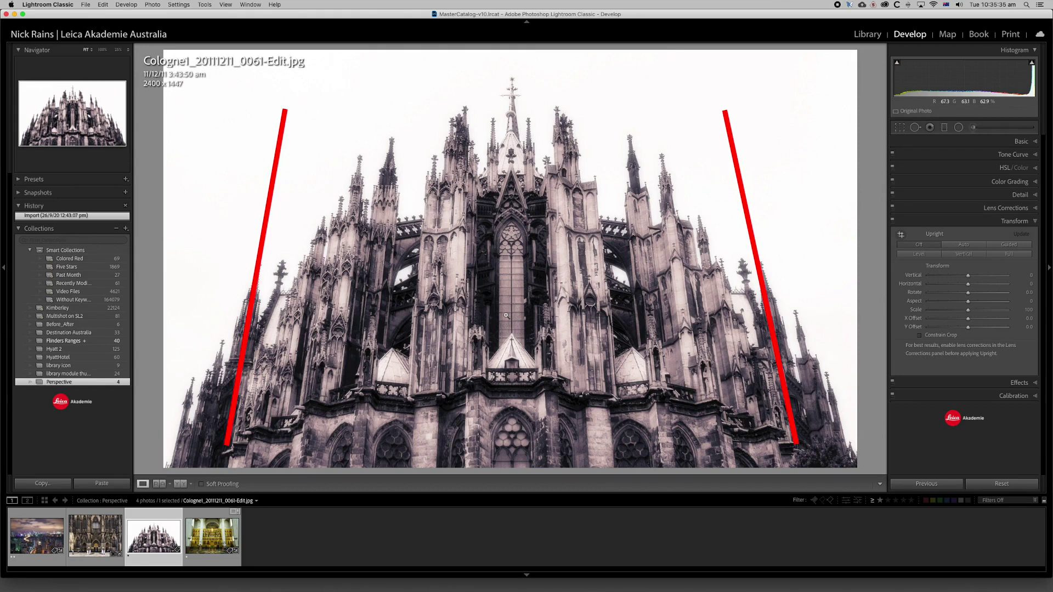
- Switch to the Petropavlovsk_20120608-508.dng church interior photo from the filmstrip
click(208, 538)
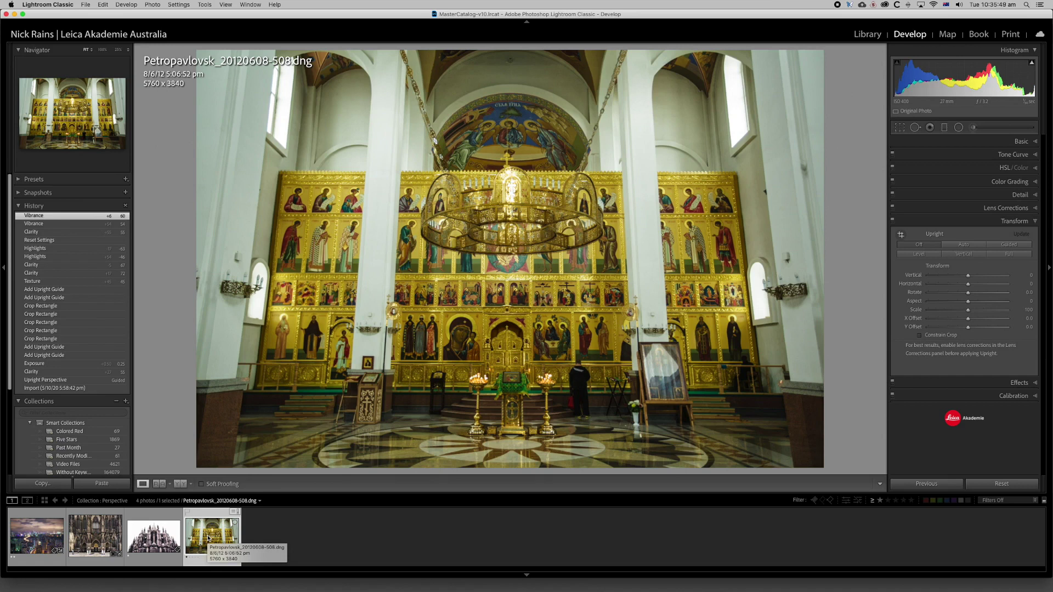
- Draw Guided Upright lines on the iconostasis's top, bottom, left and right edges, then enable Constrain Crop
click(901, 236)
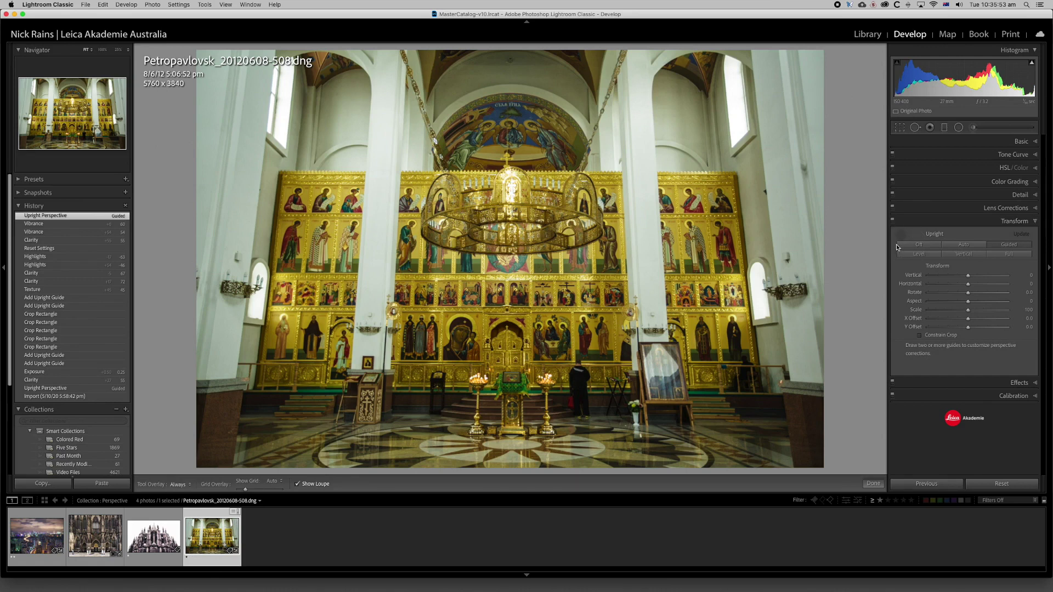
mouse_move(279, 170)
mouse_down()
mouse_move(768, 173)
mouse_move(737, 171)
mouse_up()
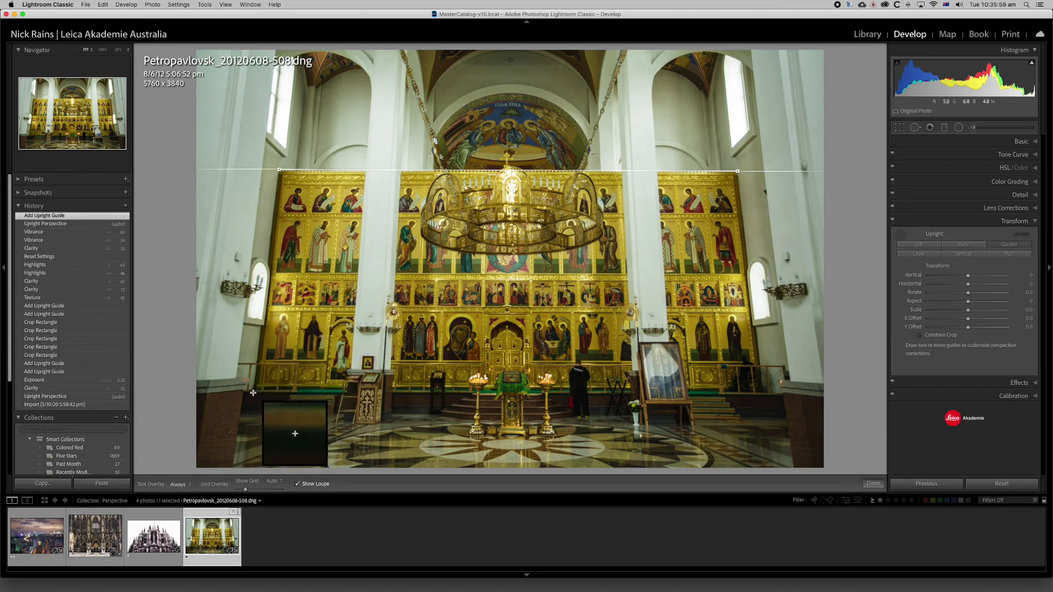
mouse_move(249, 391)
mouse_down()
mouse_move(503, 407)
mouse_move(749, 394)
mouse_up()
mouse_move(276, 172)
mouse_down()
mouse_move(274, 282)
mouse_move(253, 389)
mouse_up()
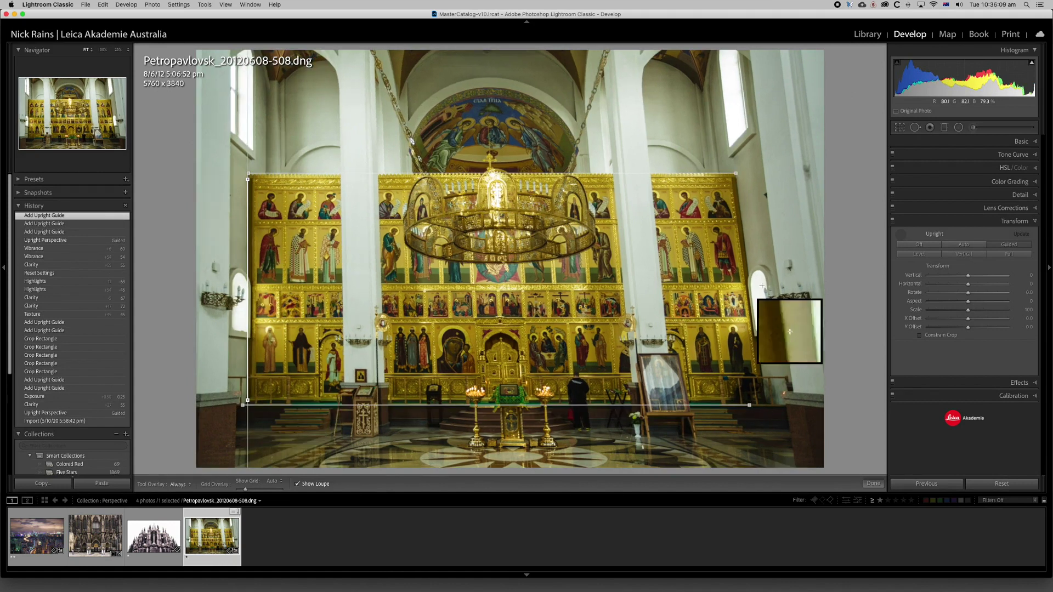
mouse_move(737, 178)
mouse_down()
mouse_move(773, 447)
mouse_move(767, 406)
mouse_up()
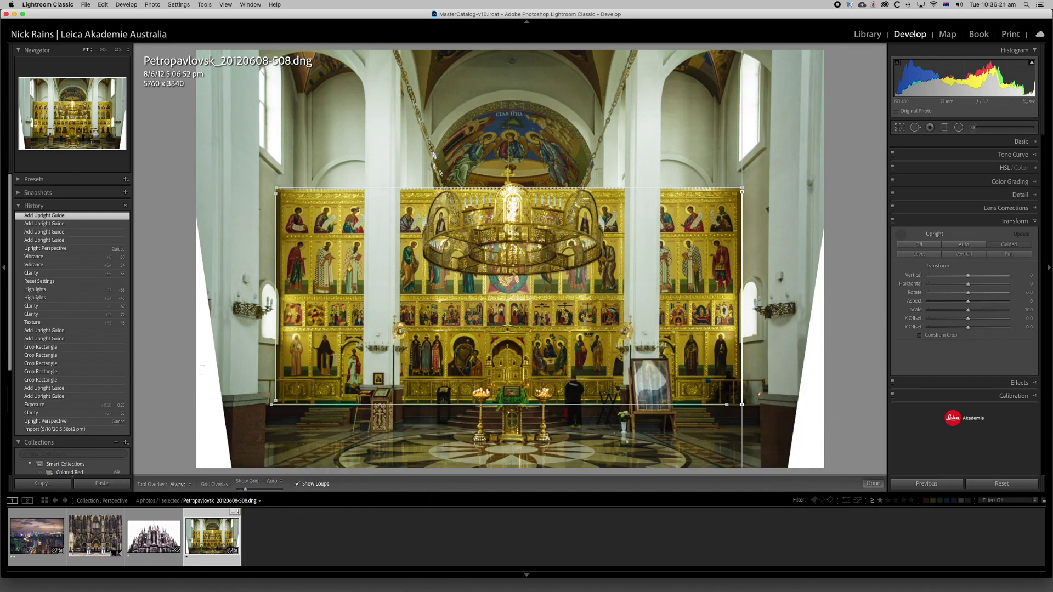
click(921, 336)
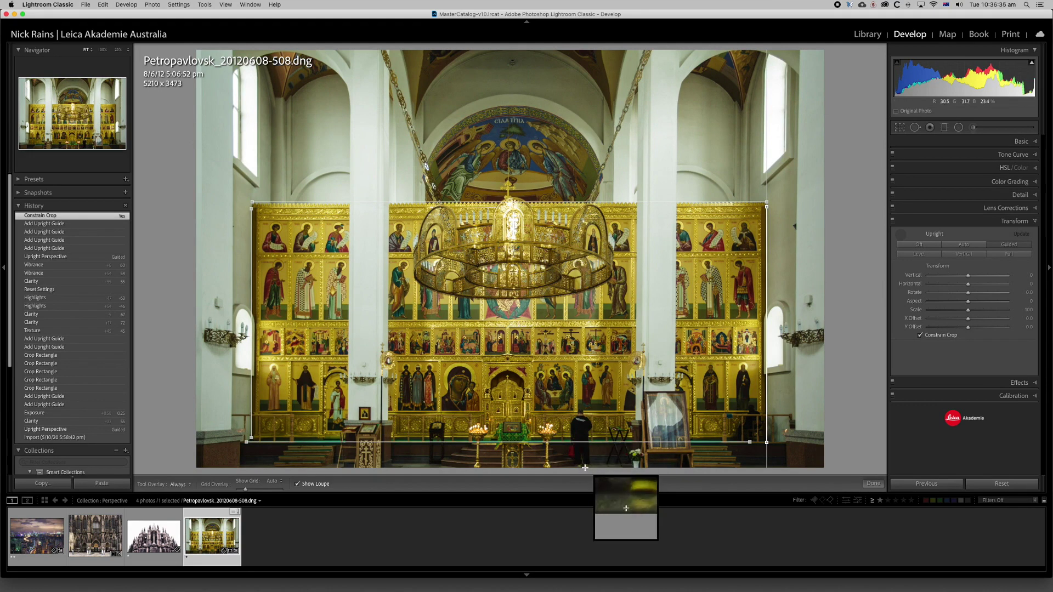
- Adjust the crop's right, left, bottom and top edges and commit it at 5067 x 3614
click(900, 127)
drag(791, 248, 781, 247)
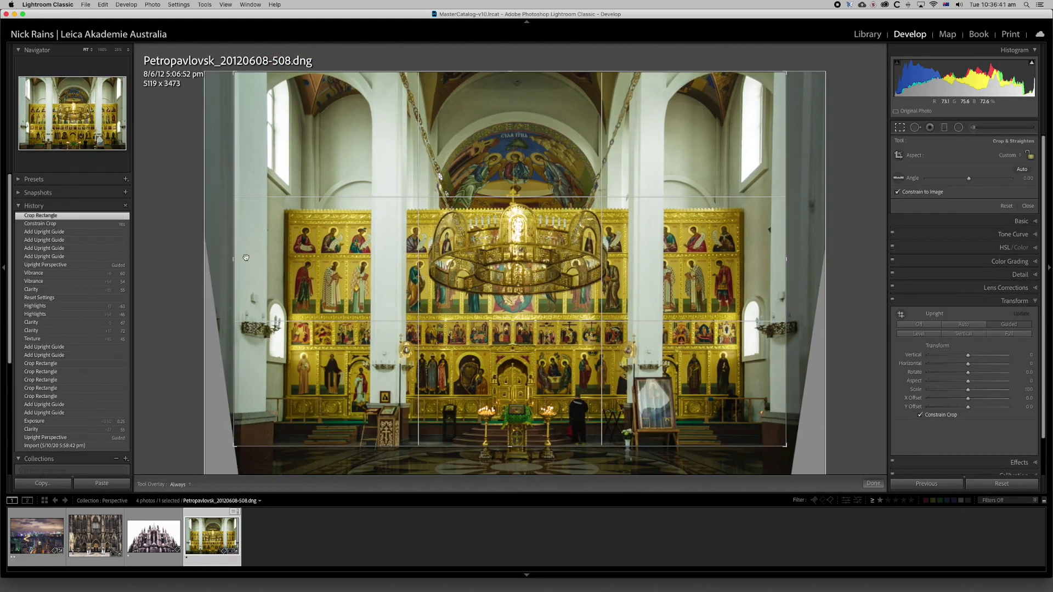
drag(235, 258, 238, 258)
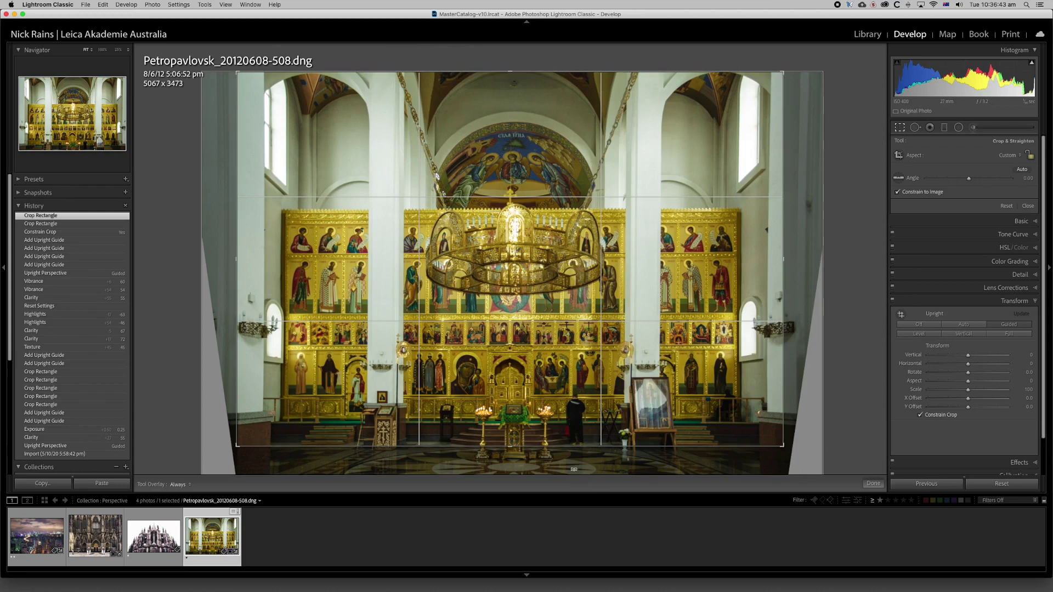
drag(502, 447, 504, 466)
drag(510, 63, 511, 85)
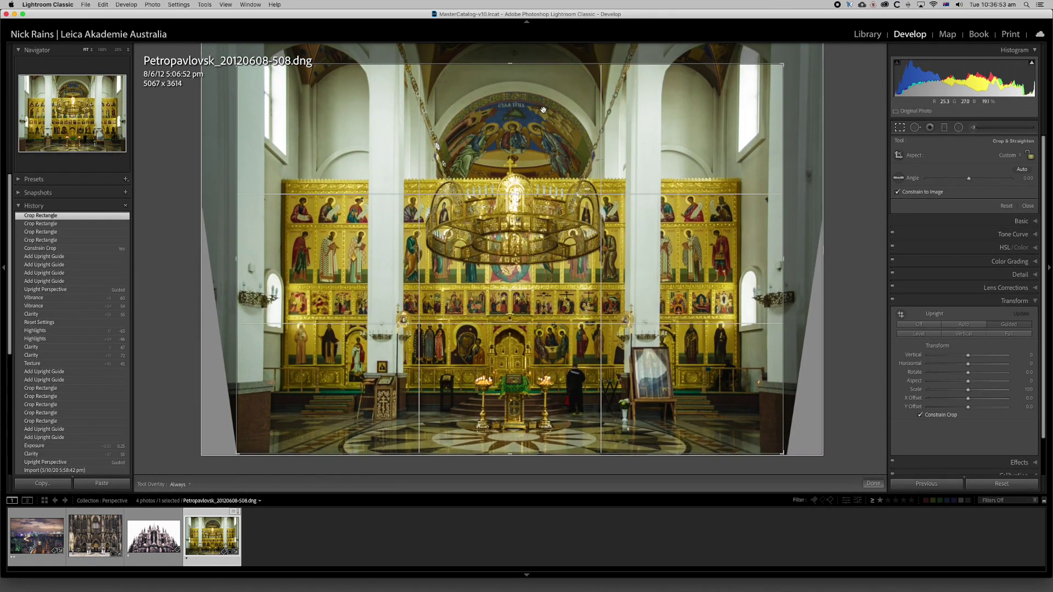
key(Return)
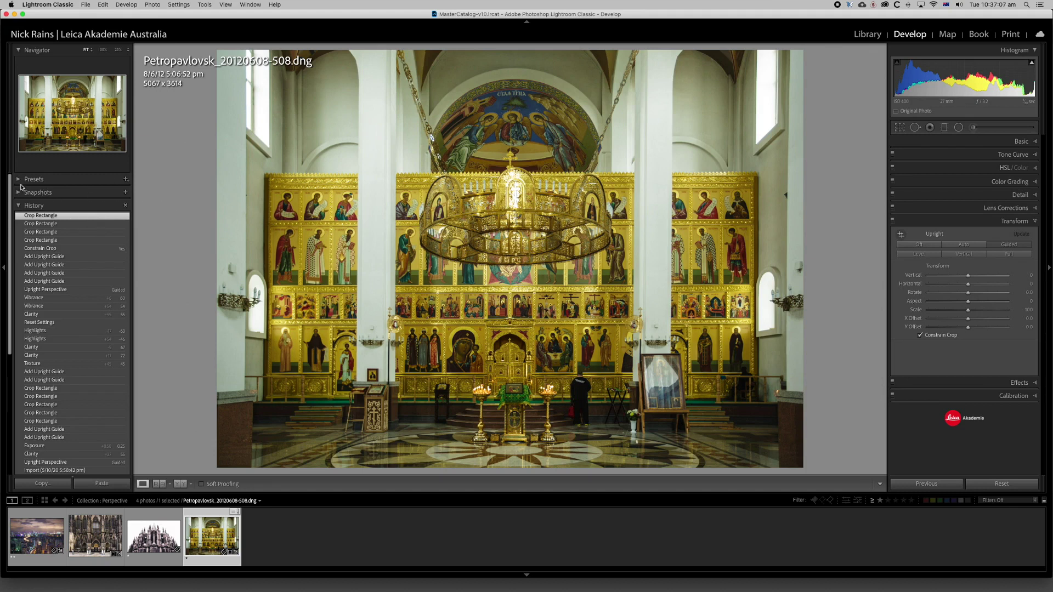
- Open L1001439.DNG from the Perspective folder, compare it with its JPG, and edit it in Develop
key(g)
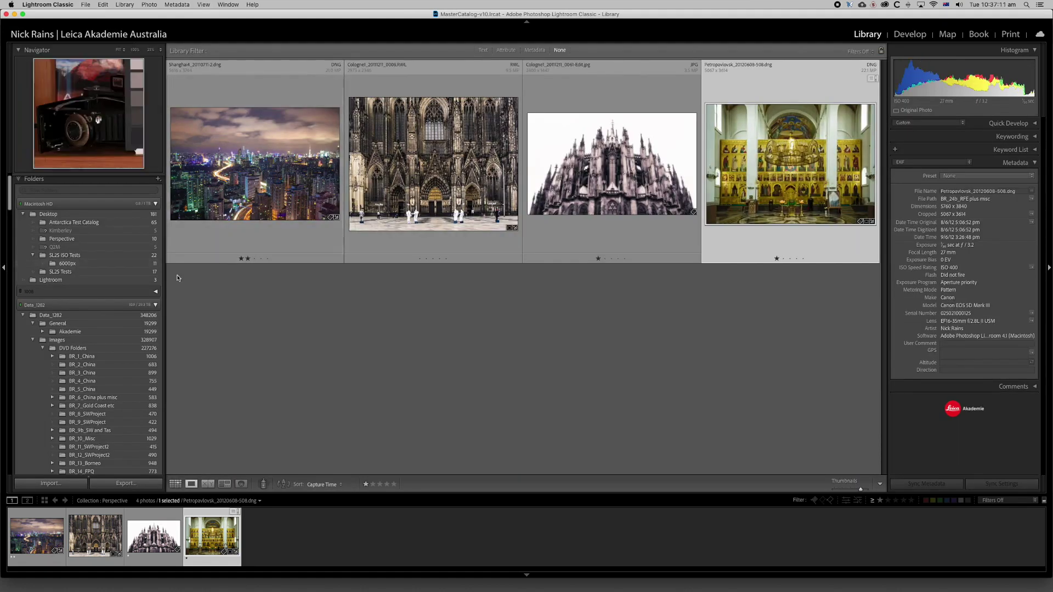
click(60, 239)
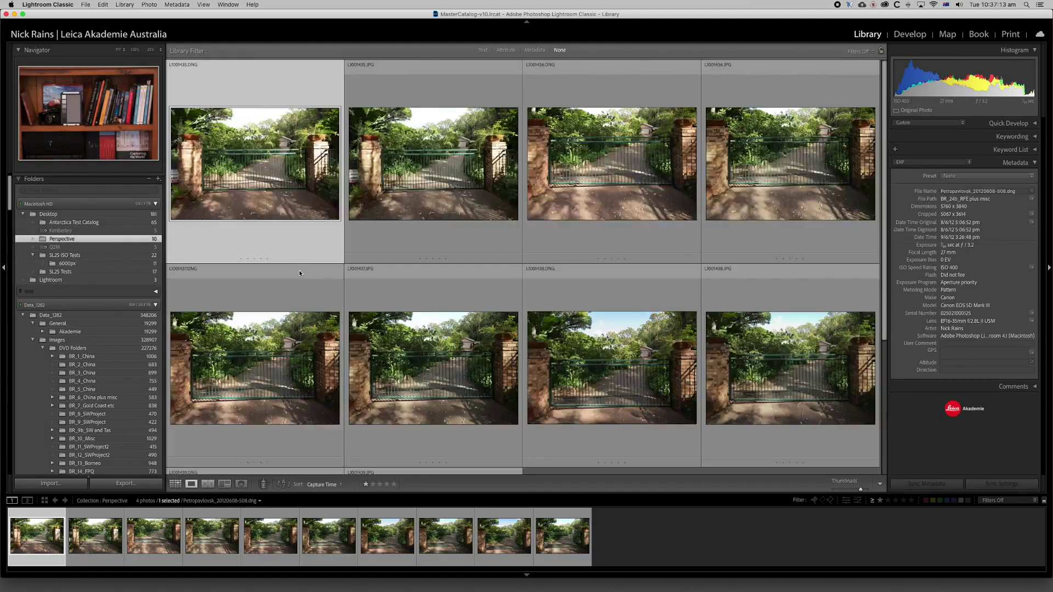
scroll(875, 366, down, 3)
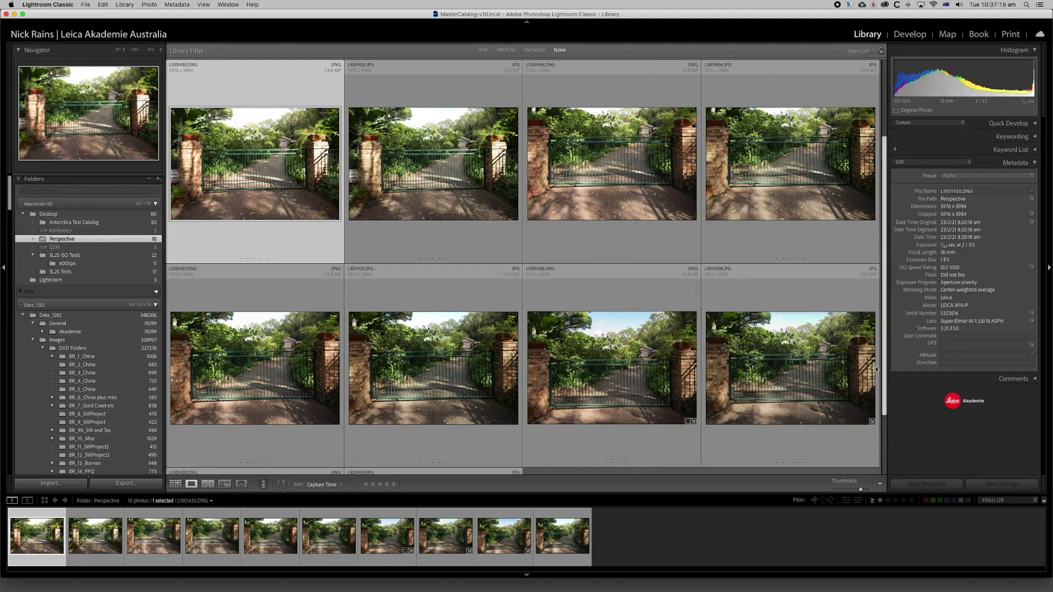
double_click(253, 367)
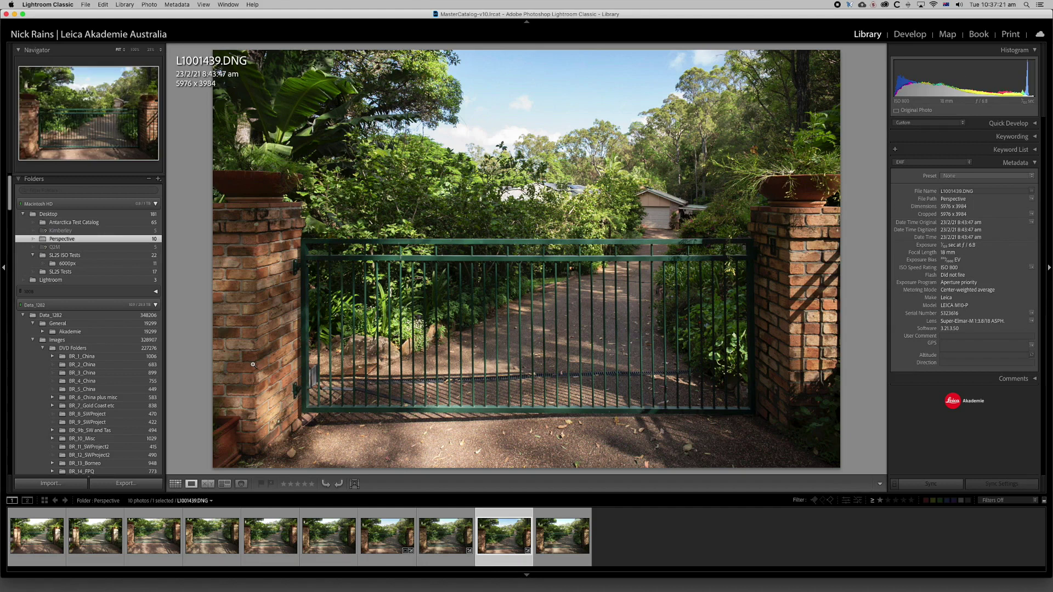
click(569, 529)
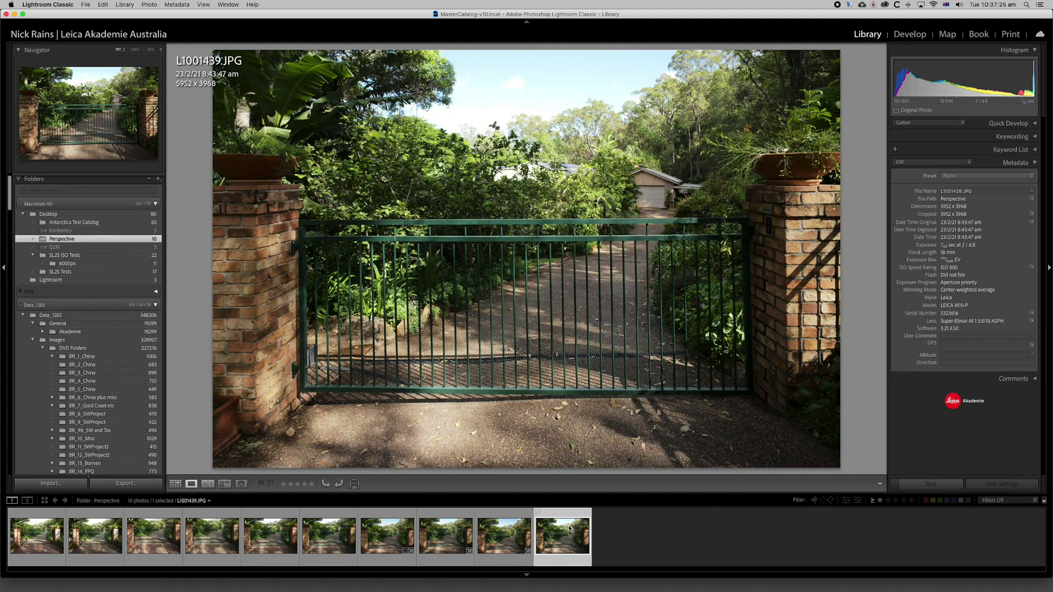
click(508, 531)
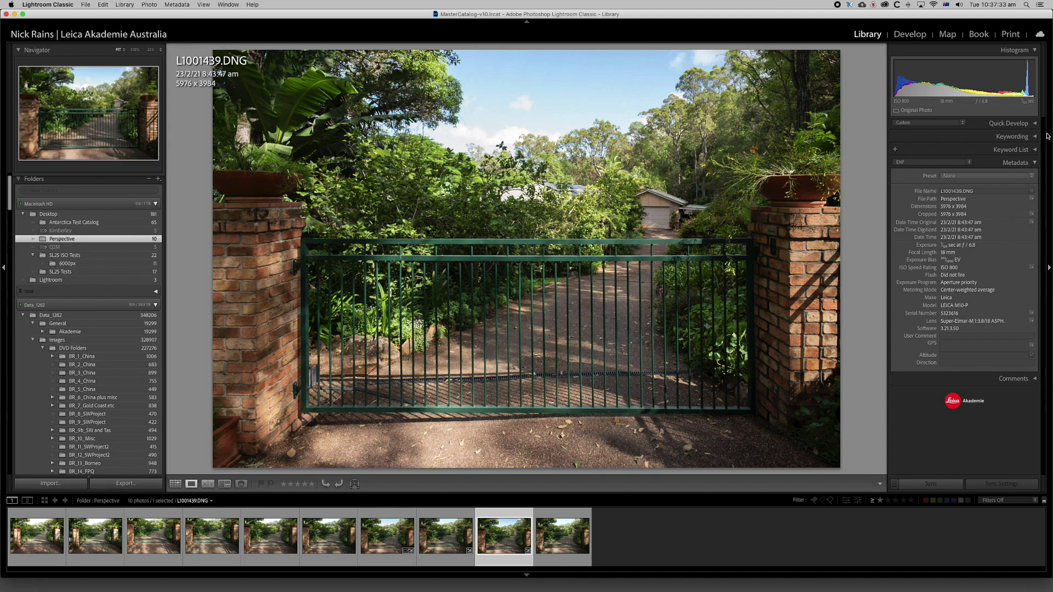
click(908, 38)
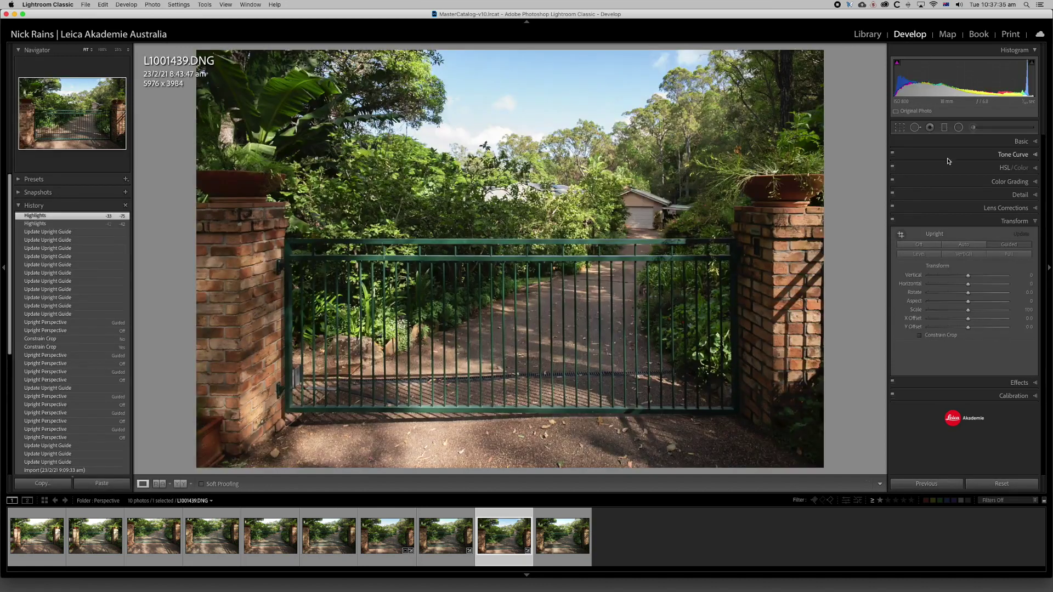
- Set Upright to Off, preview the Highlights history state, then return to the latest state
click(920, 245)
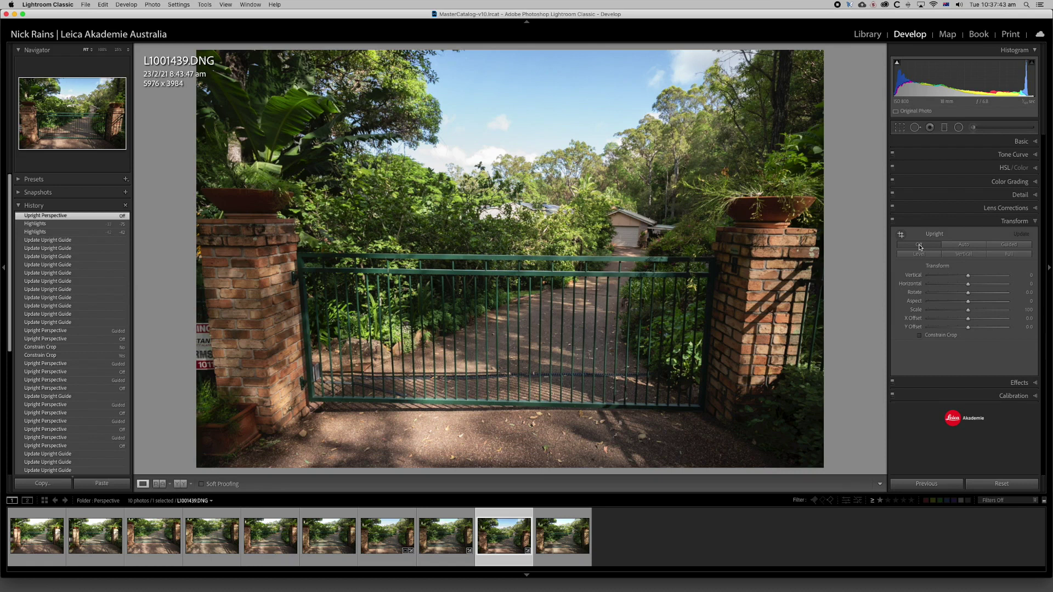
click(41, 225)
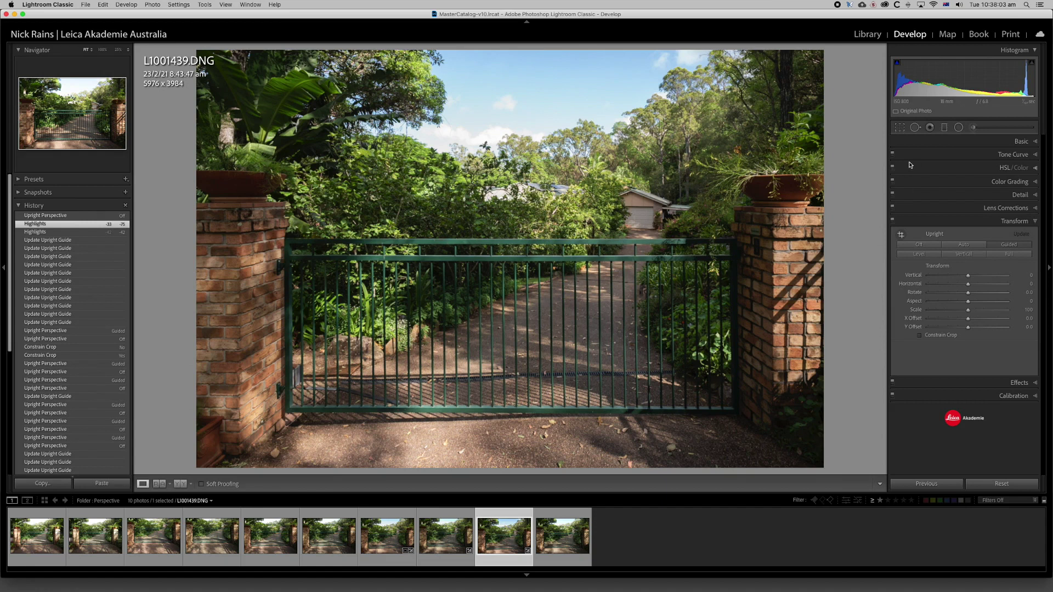
click(57, 217)
- Draw Guided Upright lines along the gate's top and bottom rails and both brick pillars
click(901, 235)
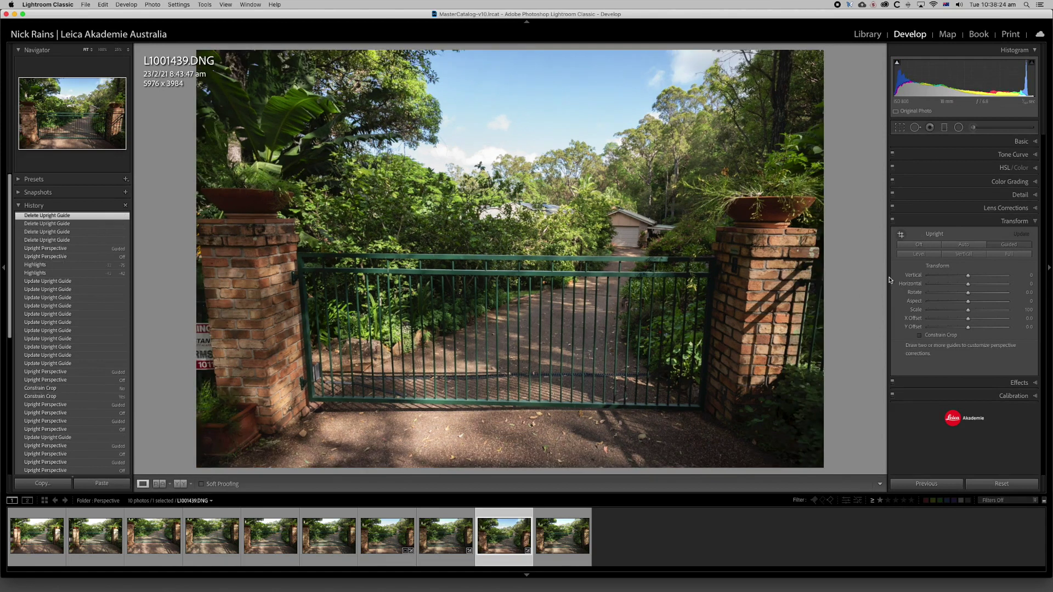
click(901, 236)
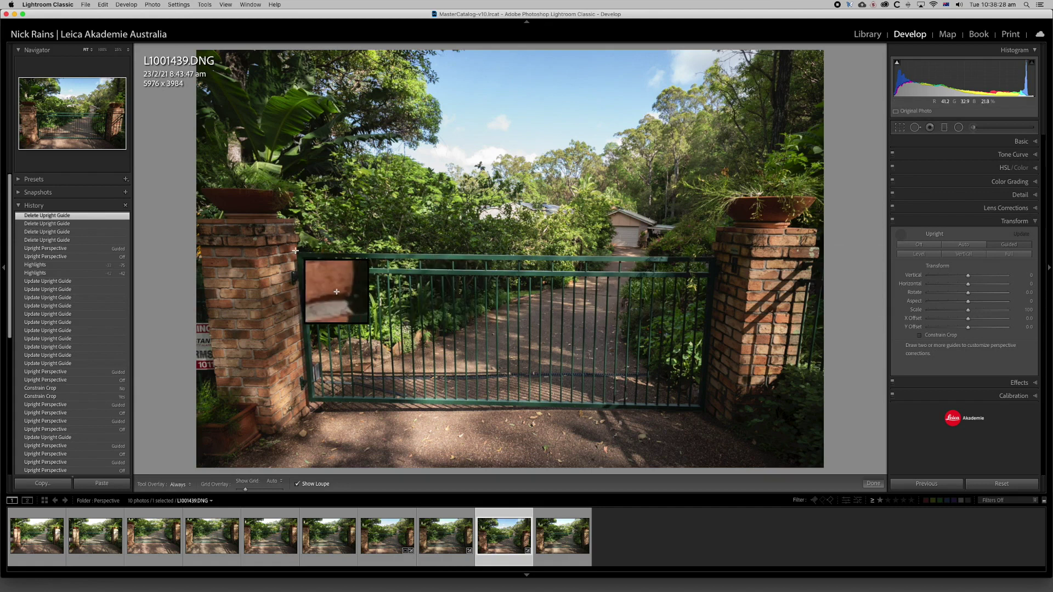
drag(298, 252, 724, 258)
drag(310, 402, 741, 414)
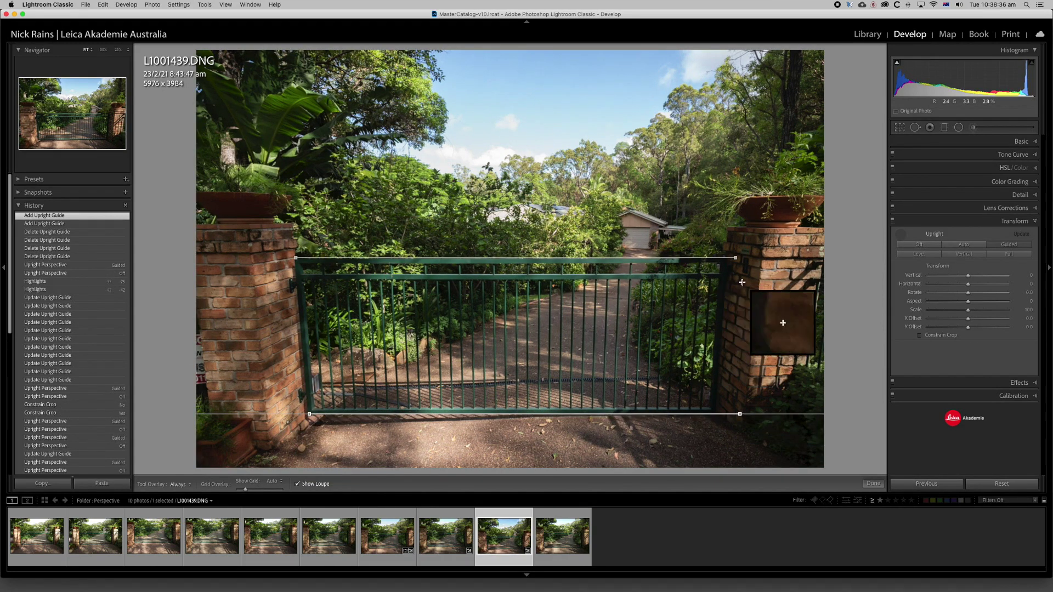
drag(728, 269, 717, 435)
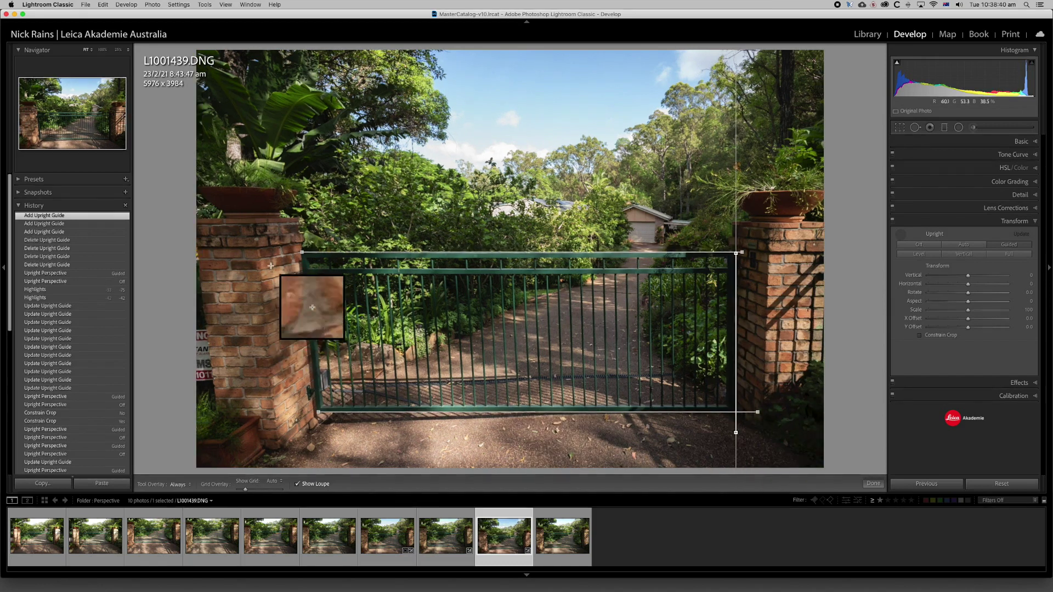
drag(256, 250, 278, 440)
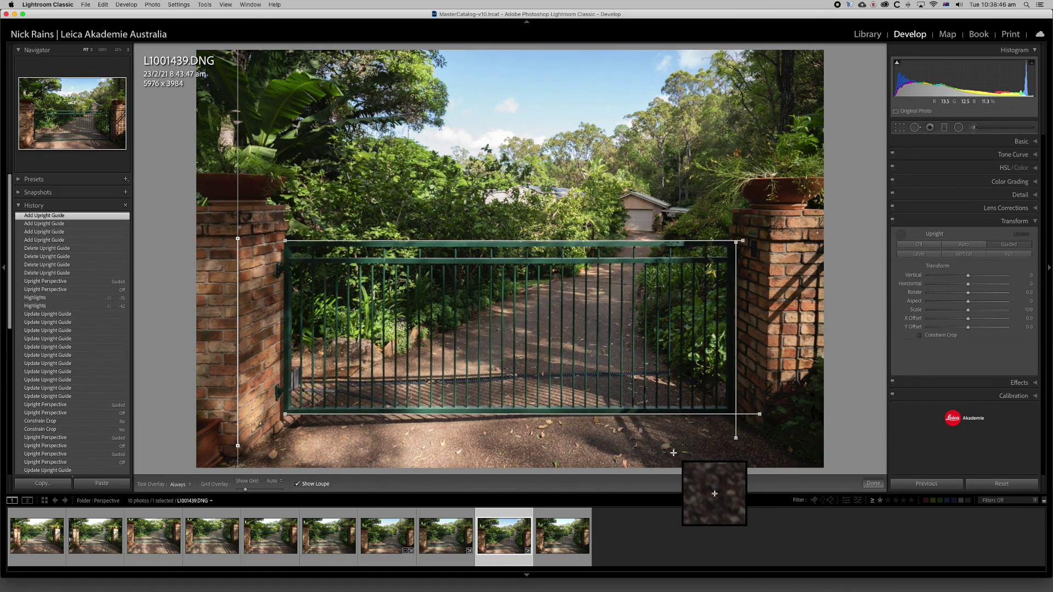
click(874, 484)
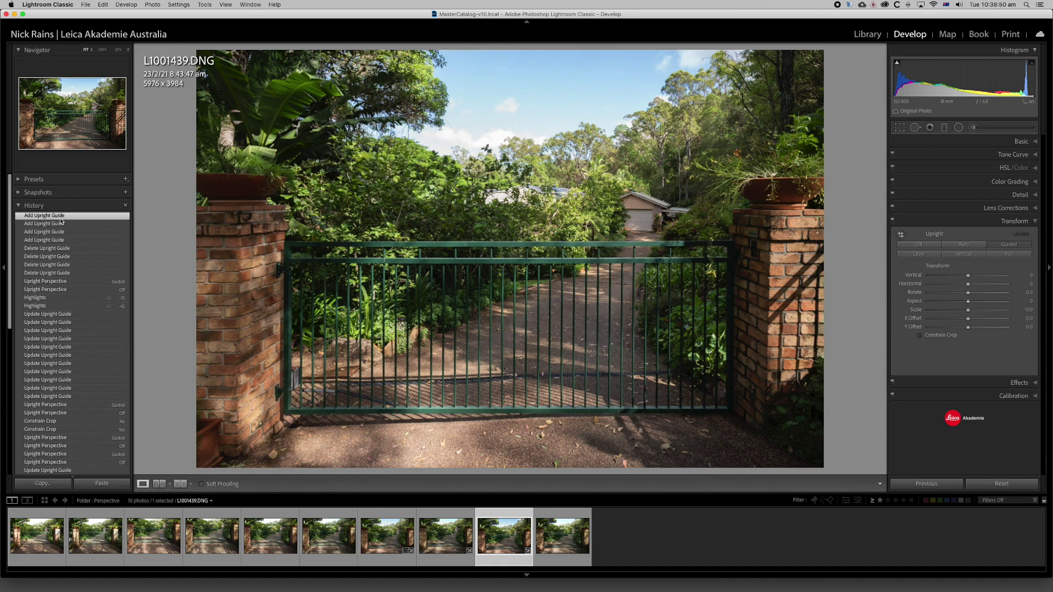
- Switch History between the Highlights state and the newest Guided Upright state to compare
click(48, 298)
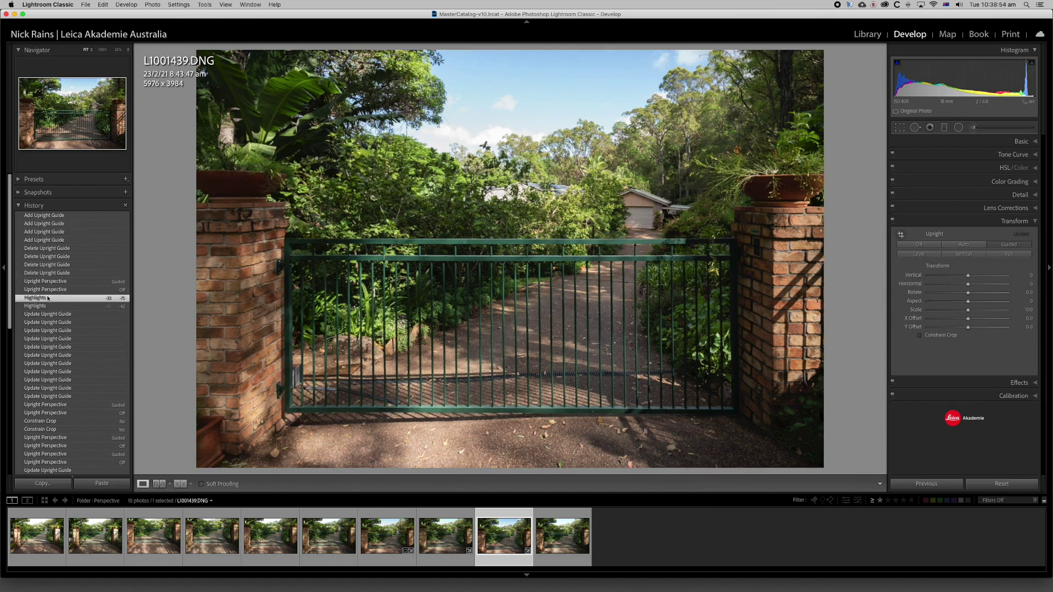
click(53, 217)
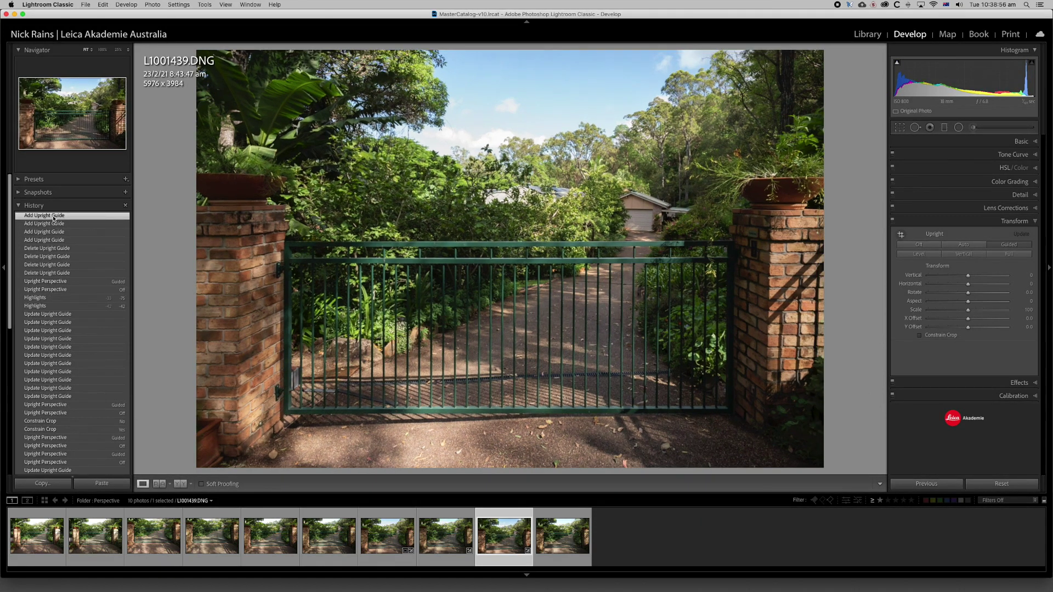
click(45, 307)
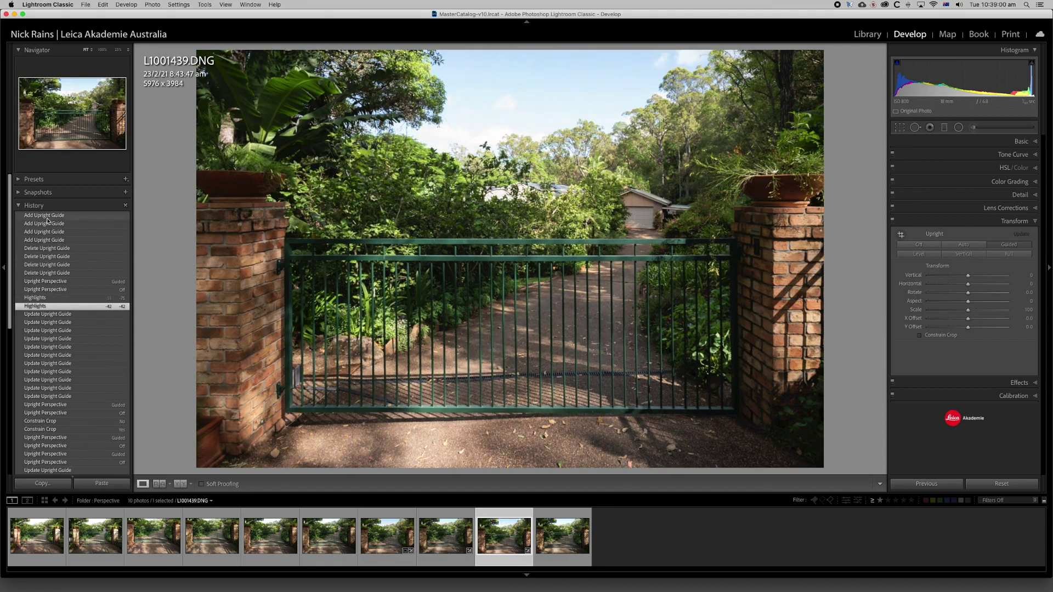